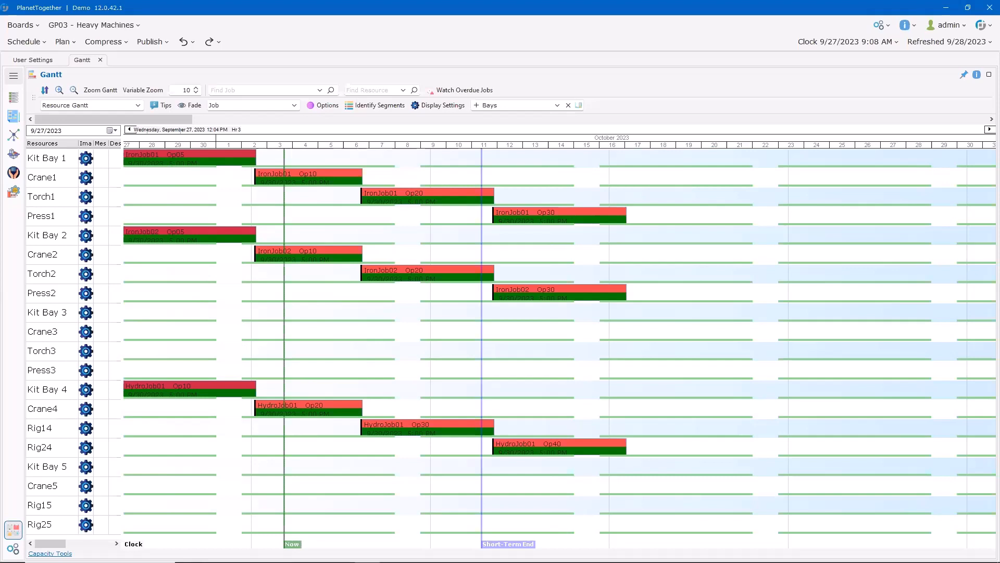
# Select the first operations of IronJob02, HydroJob01 and IronJob01 in the kit bays to examine which resources are eligible for each
pyautogui.moveTo(122, 291); pyautogui.dragTo(120, 292)
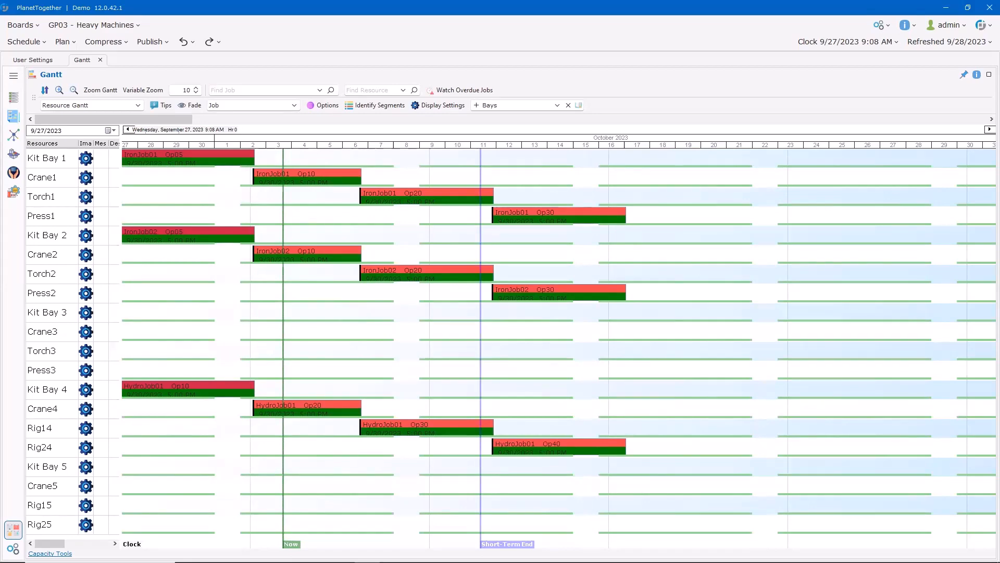
pyautogui.click(188, 239)
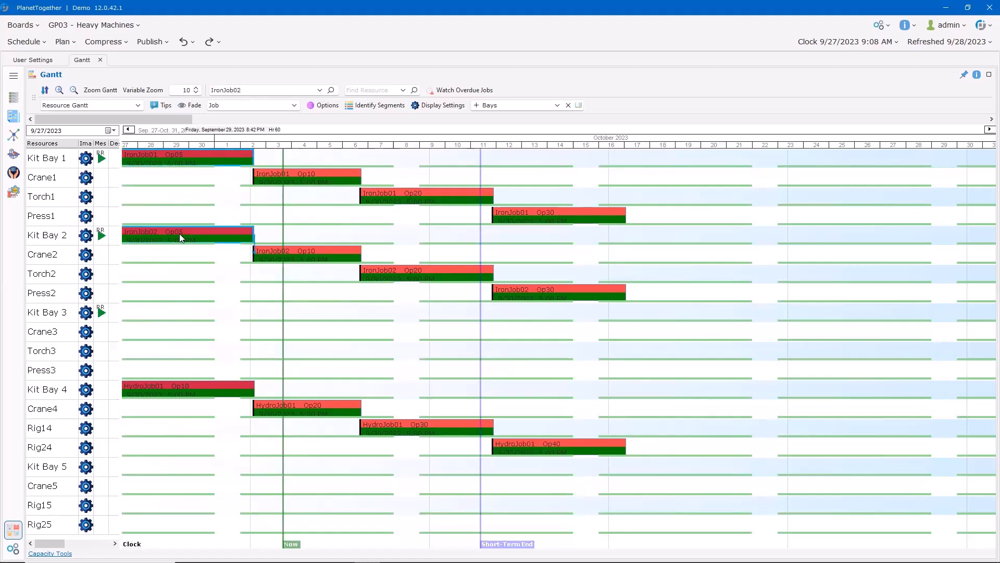
pyautogui.click(185, 394)
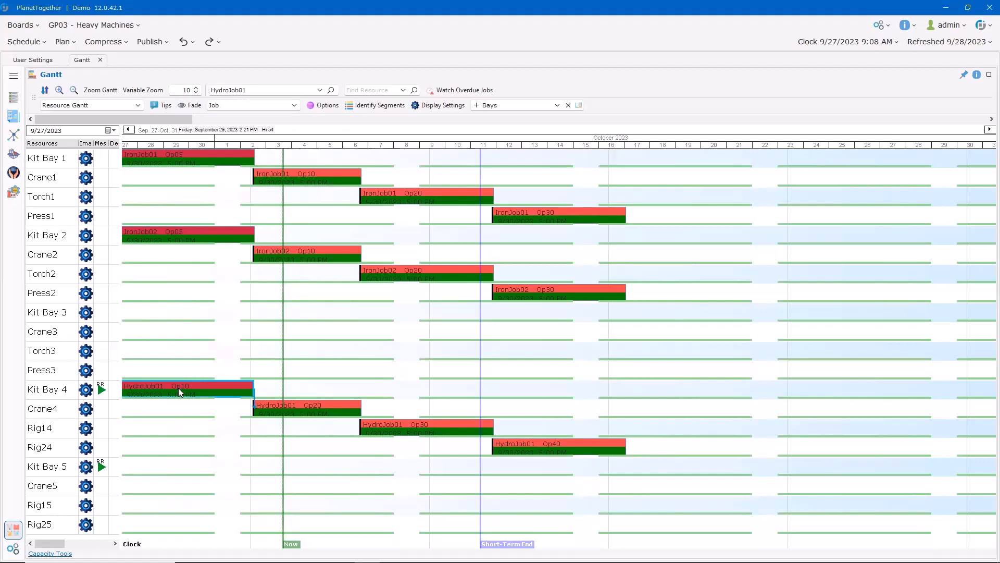
pyautogui.click(166, 158)
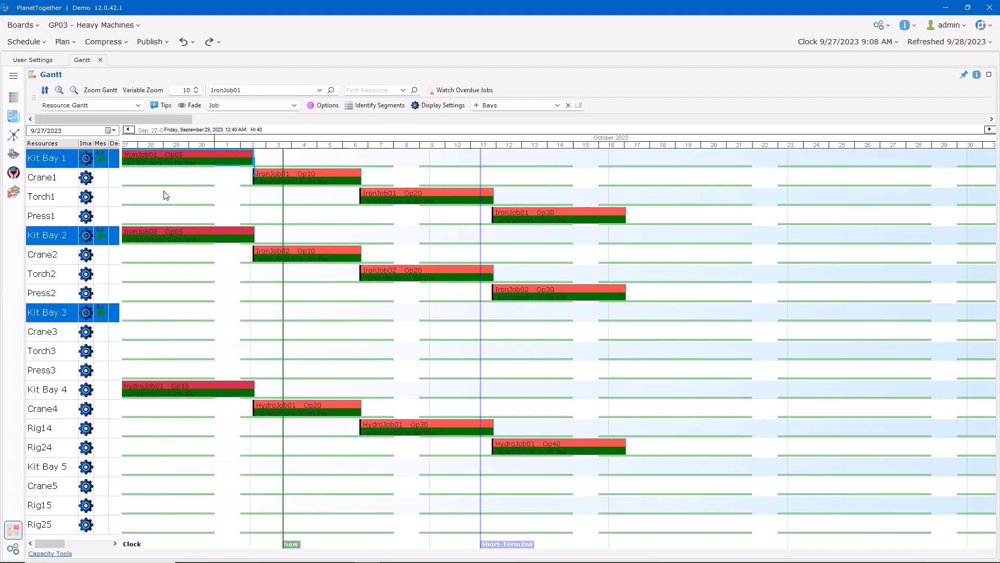
# Move IronJob01 Op05 from Kit Bay 1 to Kit Bay 3, and from there to Kit Bay 2 behind IronJob02 Op05
pyautogui.moveTo(154, 156); pyautogui.dragTo(152, 313)
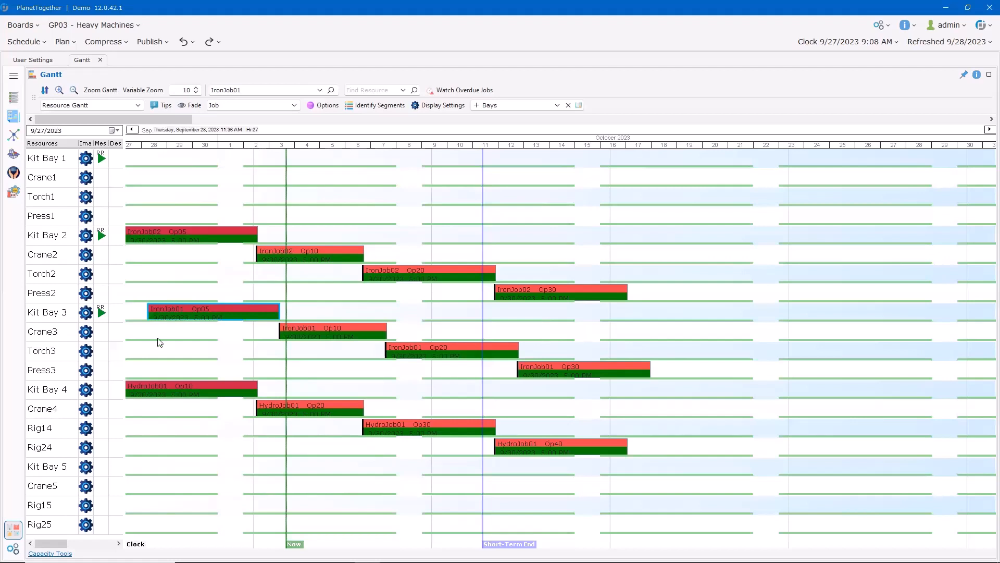
pyautogui.moveTo(210, 317); pyautogui.dragTo(327, 234)
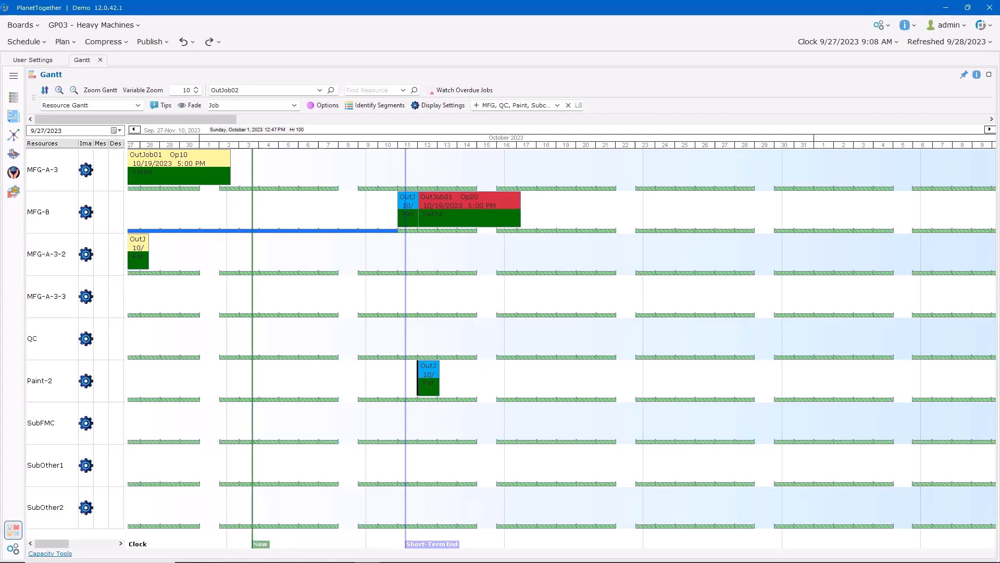
# Resequence MFG-B by moving OutJob01 Op20 ahead of the OutJob02 operation
pyautogui.click(200, 426)
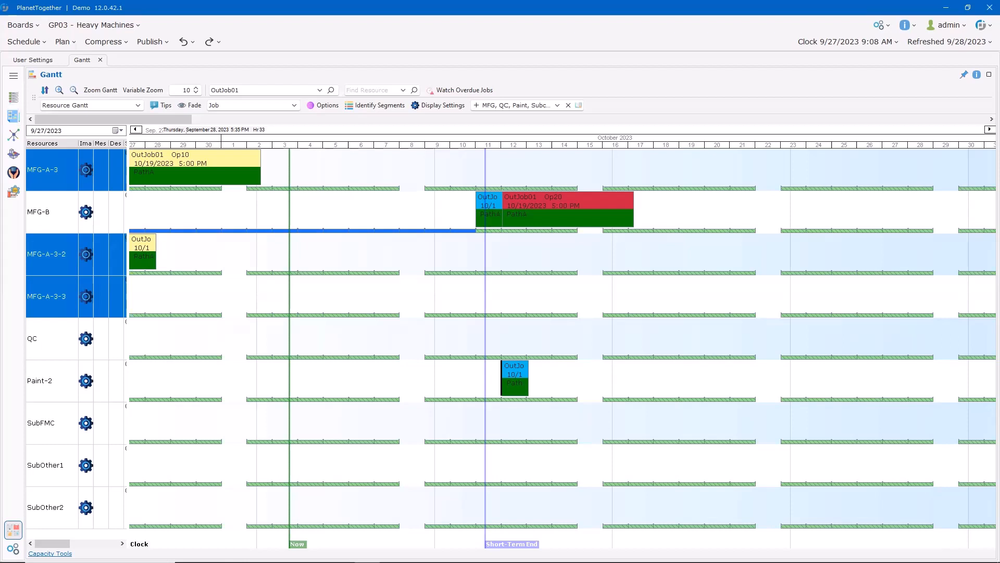
pyautogui.click(51, 212)
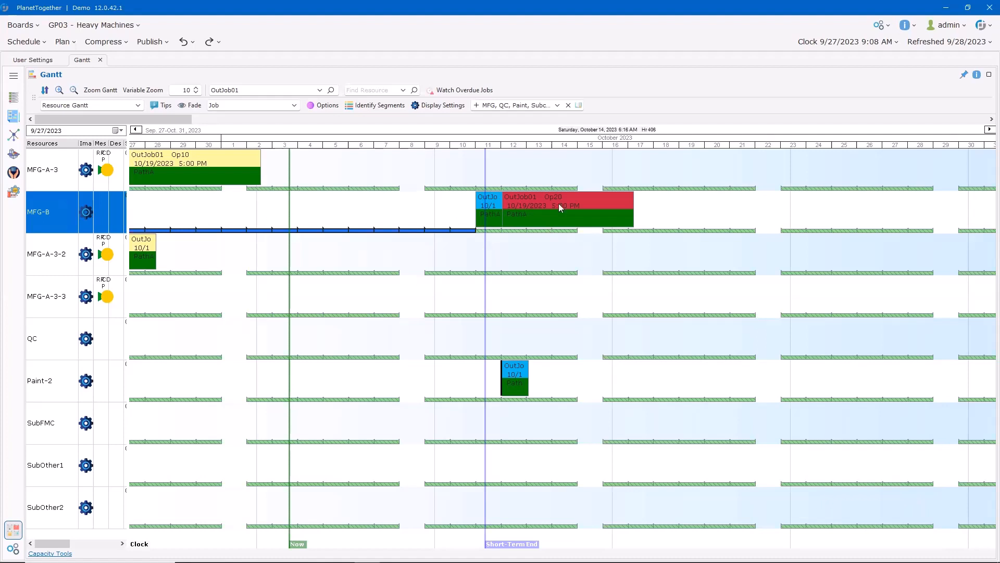
pyautogui.moveTo(558, 203); pyautogui.dragTo(451, 200)
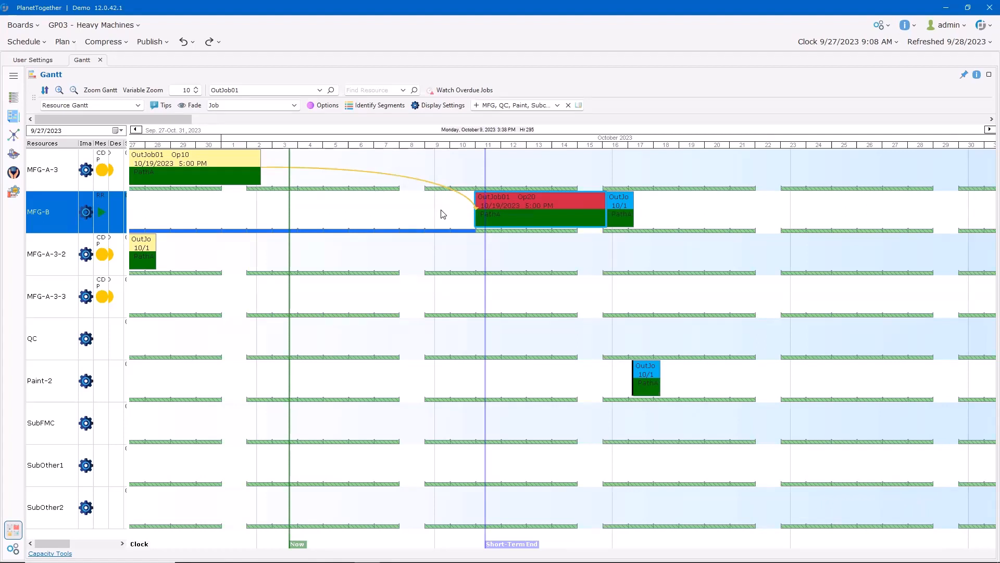
# Switch OutJob02 to alternate PathB from its operation on MFG-A-3-2 and reoptimize the schedule
pyautogui.click(195, 419)
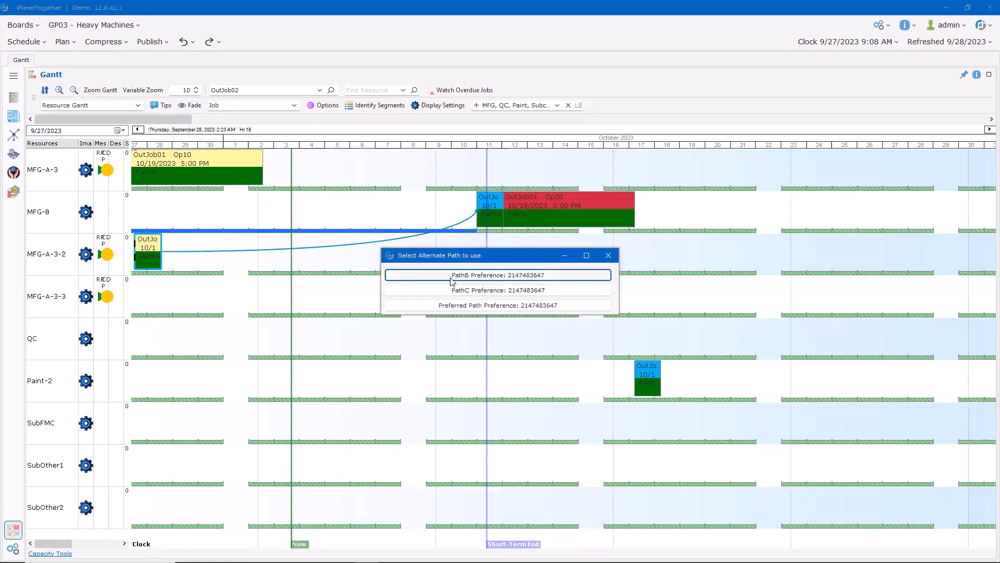
pyautogui.click(452, 280)
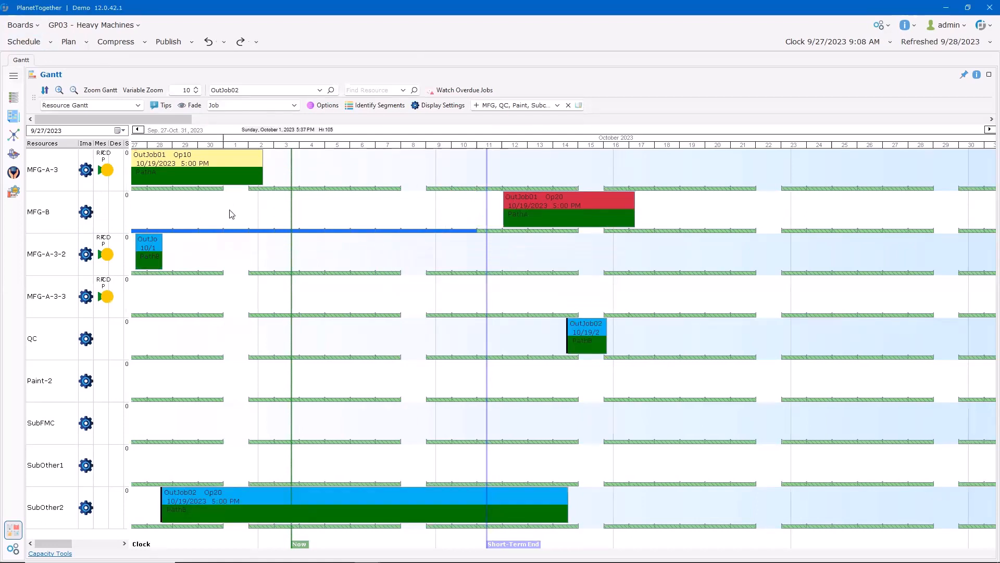
pyautogui.click(24, 42)
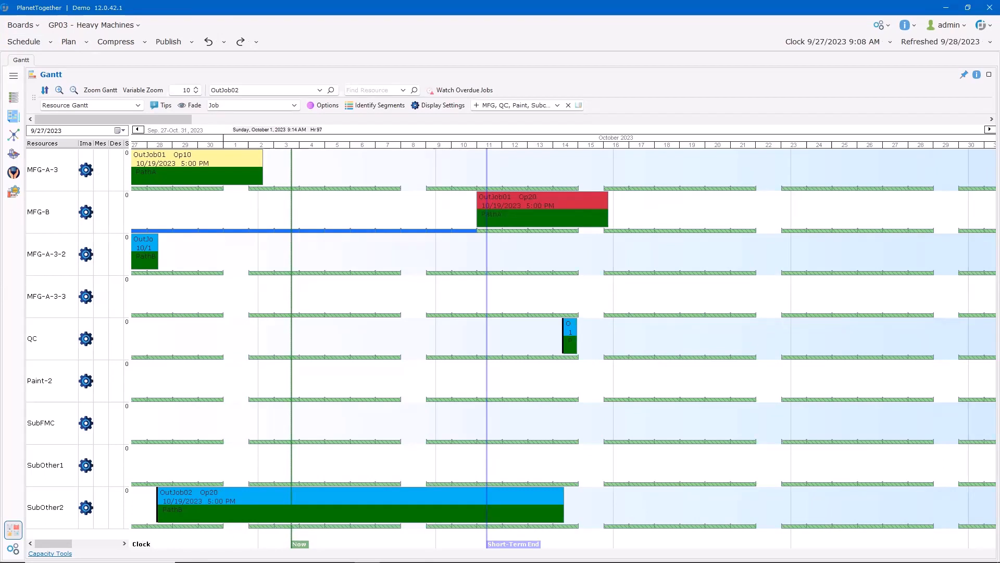
# Move OutJob02 Op20 from SubOther2 to SubOther1
pyautogui.moveTo(167, 498); pyautogui.dragTo(172, 461)
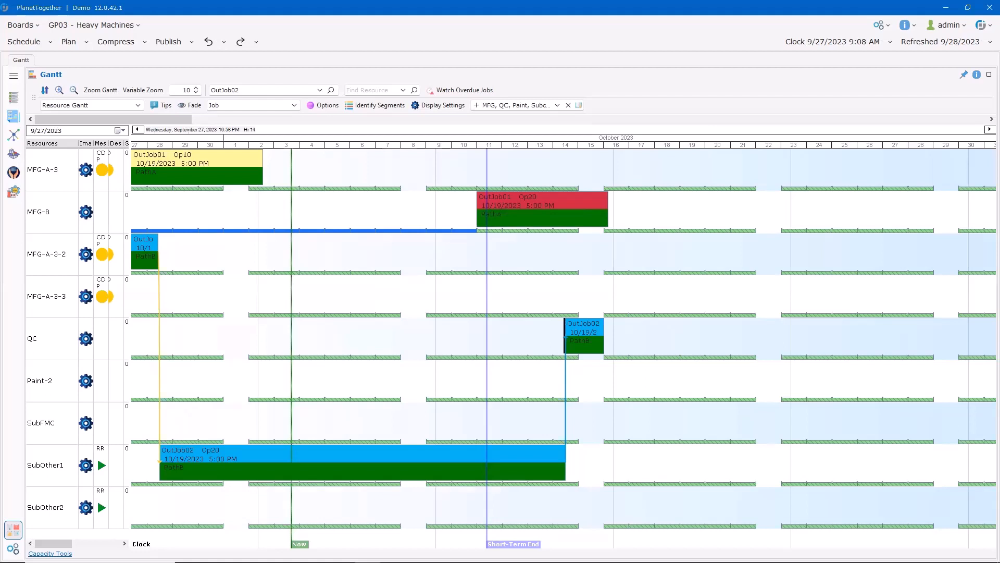
# Switch OutJob01 to alternate PathB from its Op10 on MFG-A-3
pyautogui.click(185, 171)
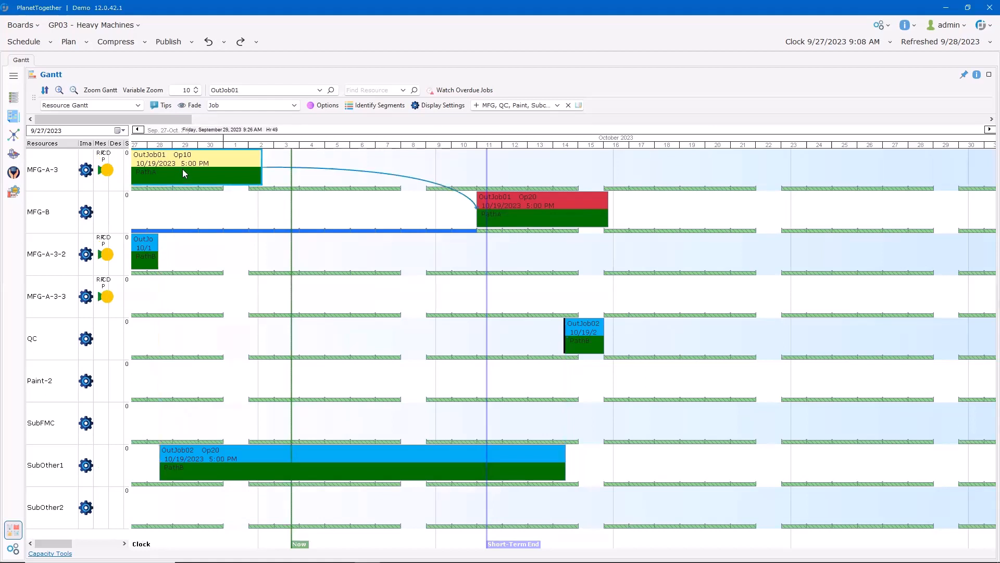
pyautogui.moveTo(185, 174); pyautogui.dragTo(188, 174)
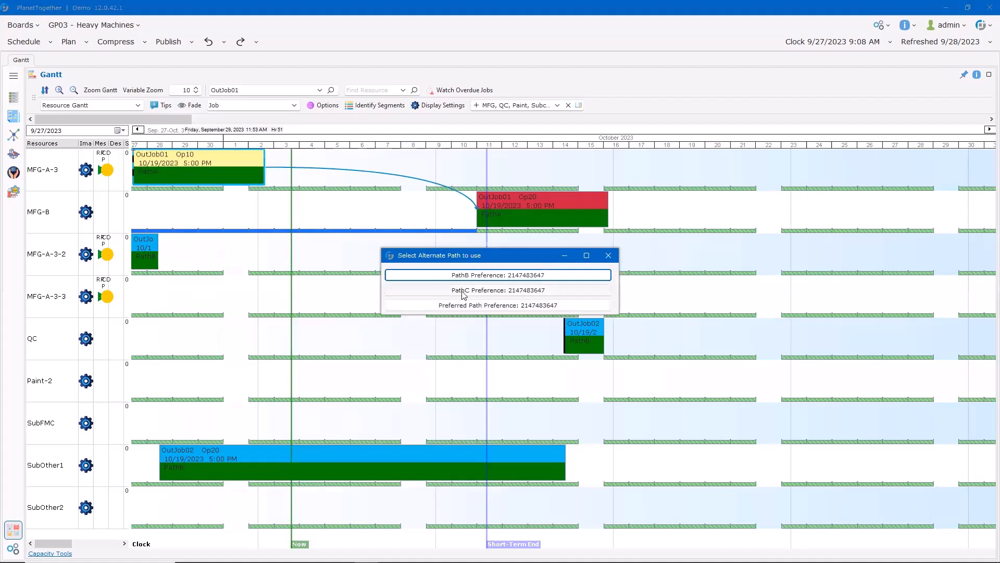
pyautogui.click(464, 275)
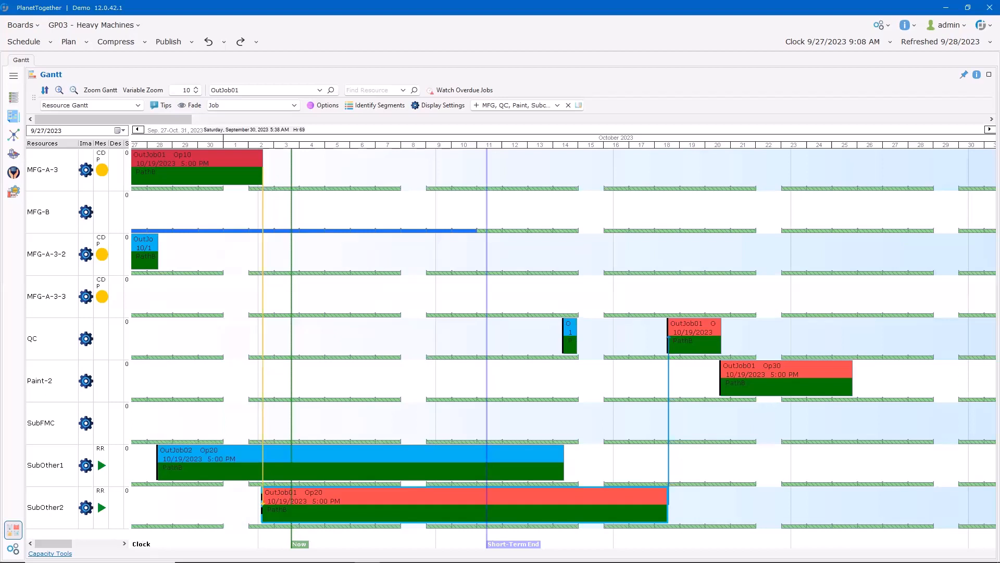
# Switch OutJob01 to alternate PathC from its Op10 on MFG-A-3
pyautogui.moveTo(187, 169); pyautogui.dragTo(192, 166)
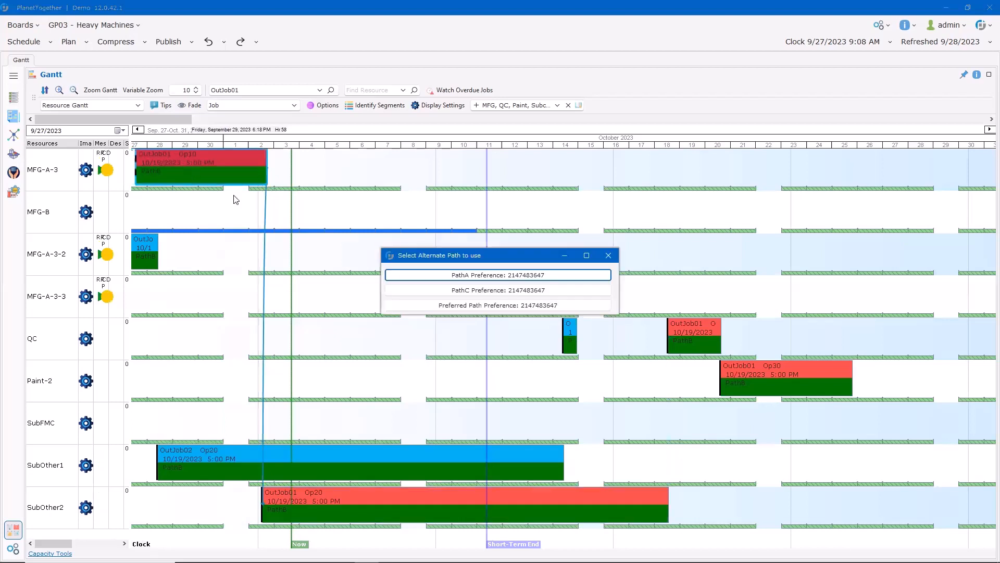
pyautogui.click(474, 296)
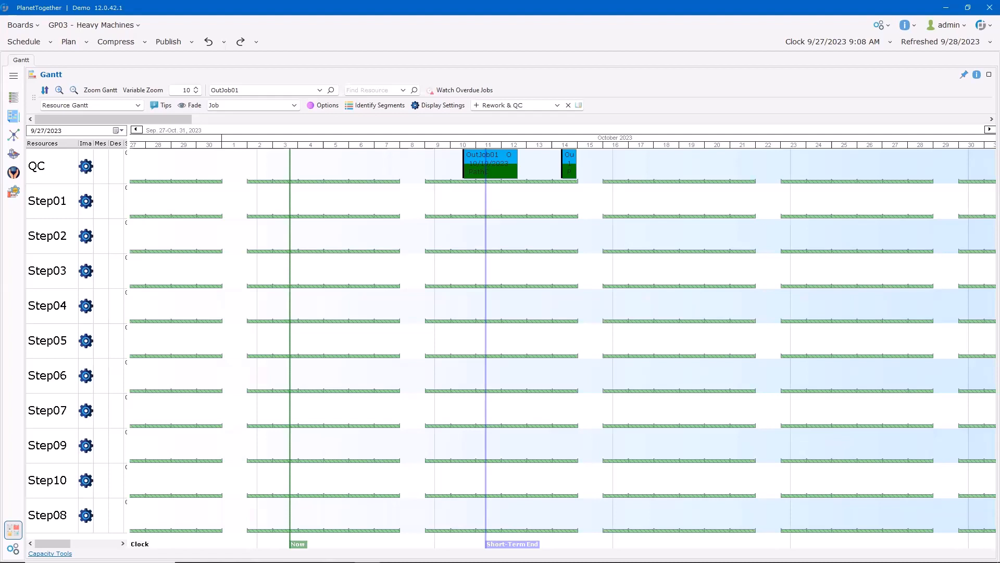
# Open a CTP estimate for the ReworkJob routing template and set its need date to 11/30/2023
pyautogui.click(23, 25)
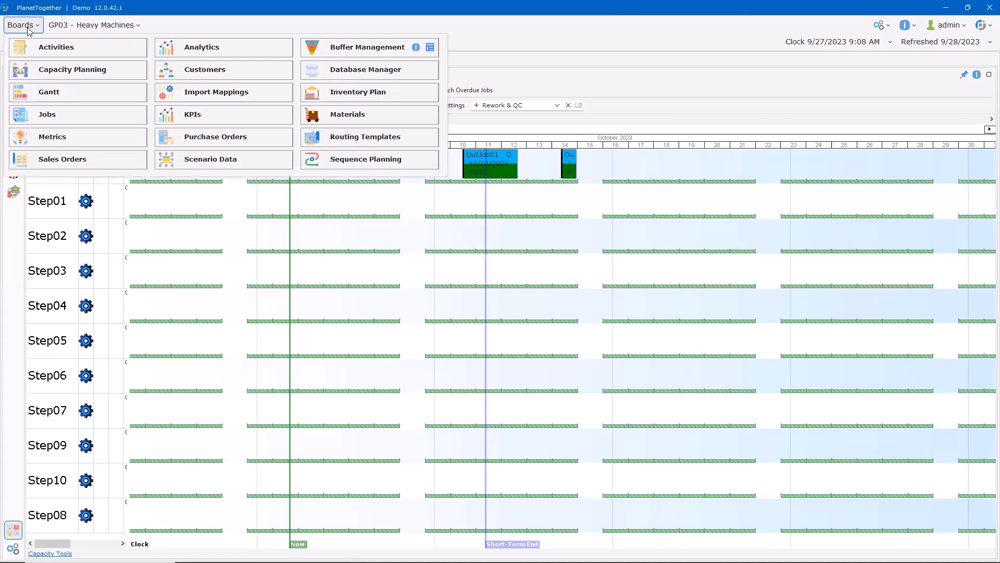
pyautogui.click(353, 137)
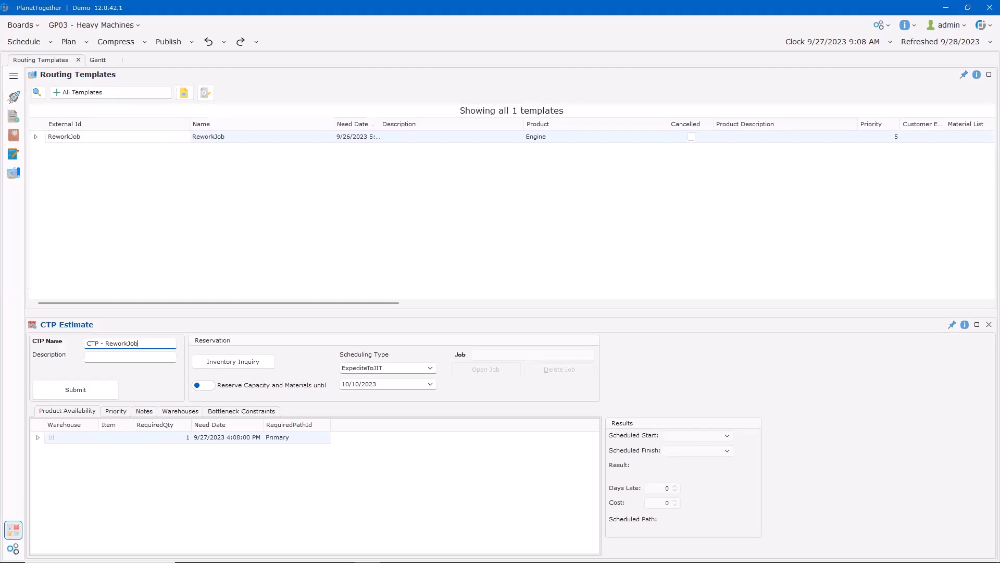
pyautogui.click(176, 438)
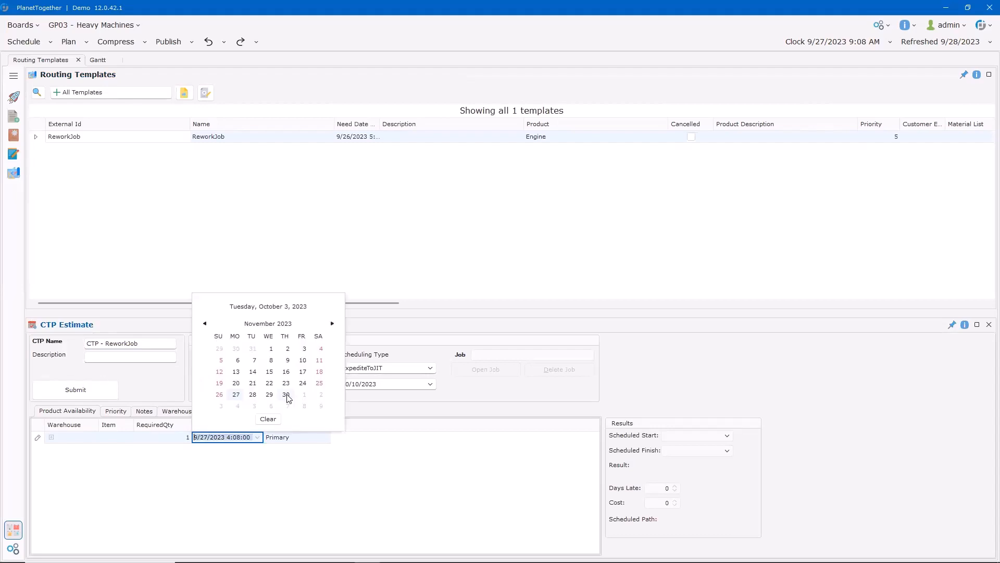
pyautogui.click(286, 395)
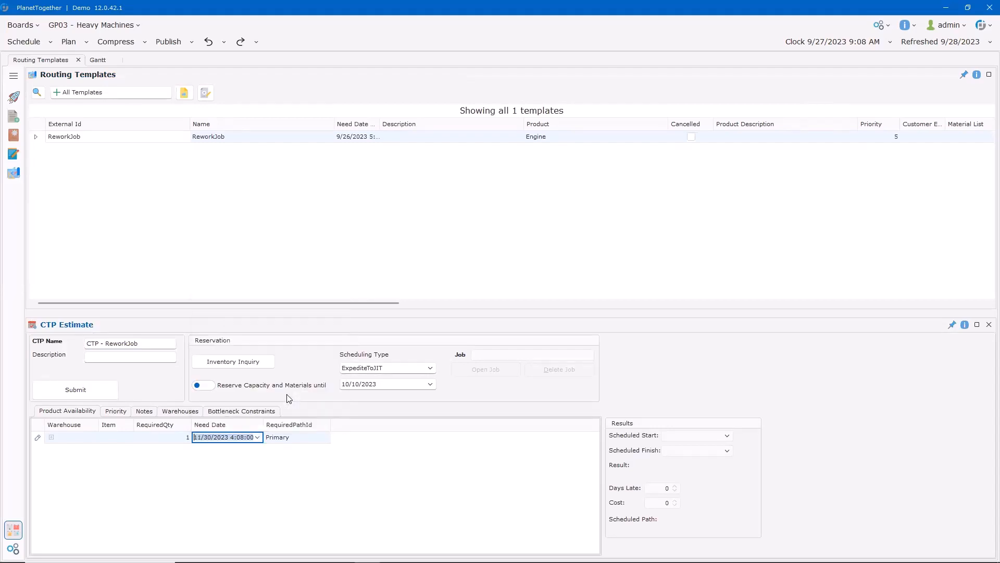
# Submit the ReworkJob CTP estimate with capacity and materials reserved until 10/10/2023, and open the resulting job
pyautogui.click(204, 386)
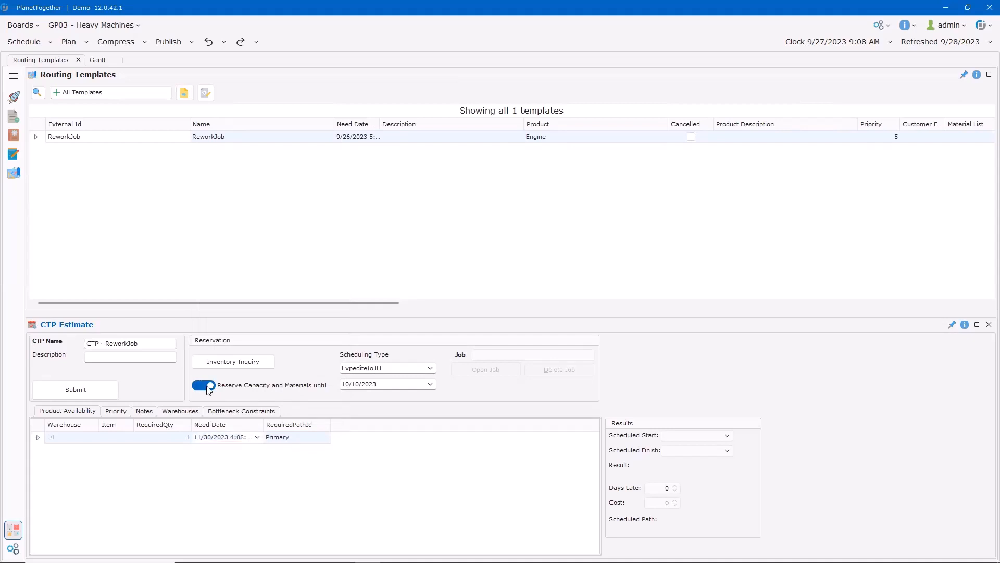
pyautogui.click(106, 394)
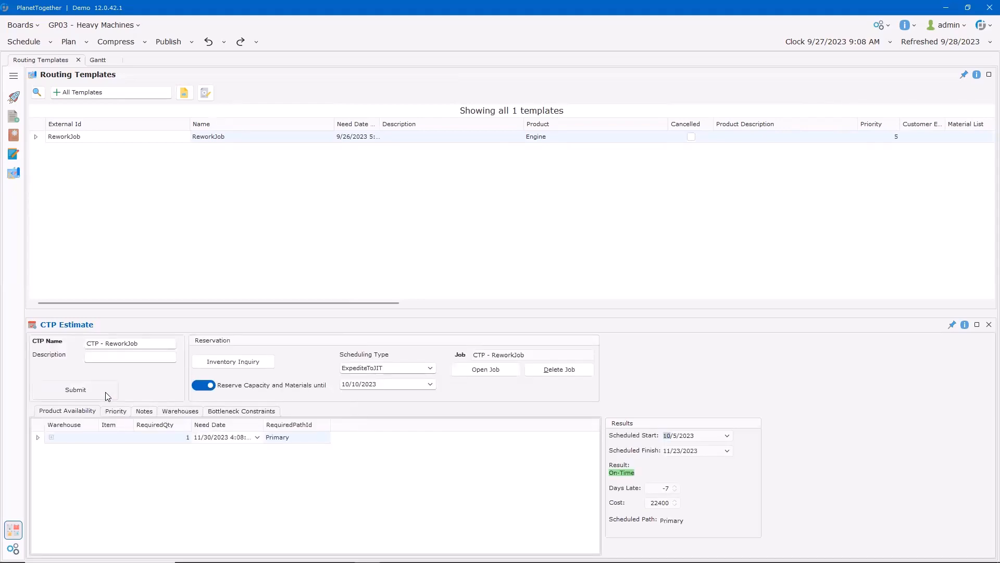
pyautogui.click(485, 369)
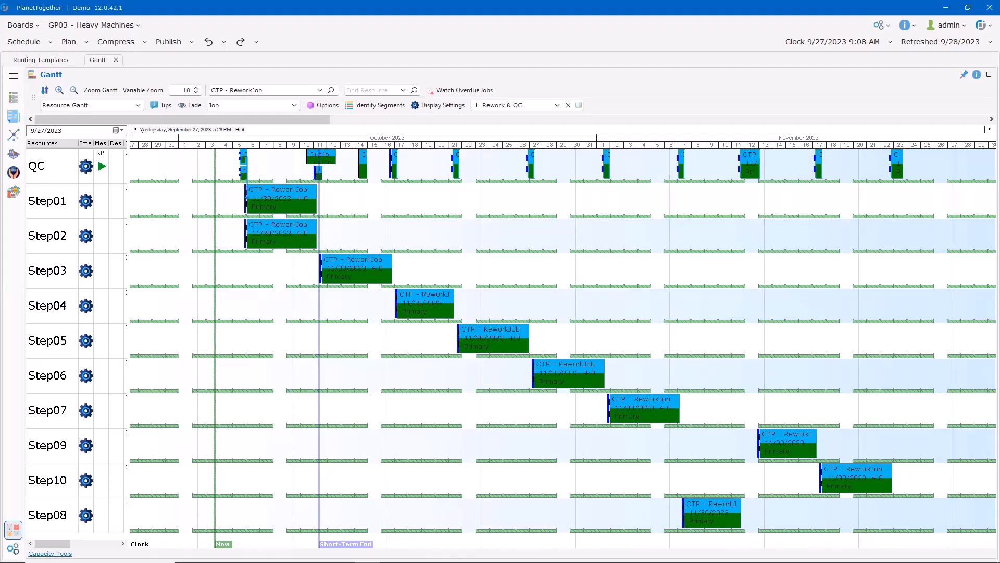
# Show the Activity Status of the CTP - ReworkJob operation Op10qc and finish it at expected values
pyautogui.click(13, 77)
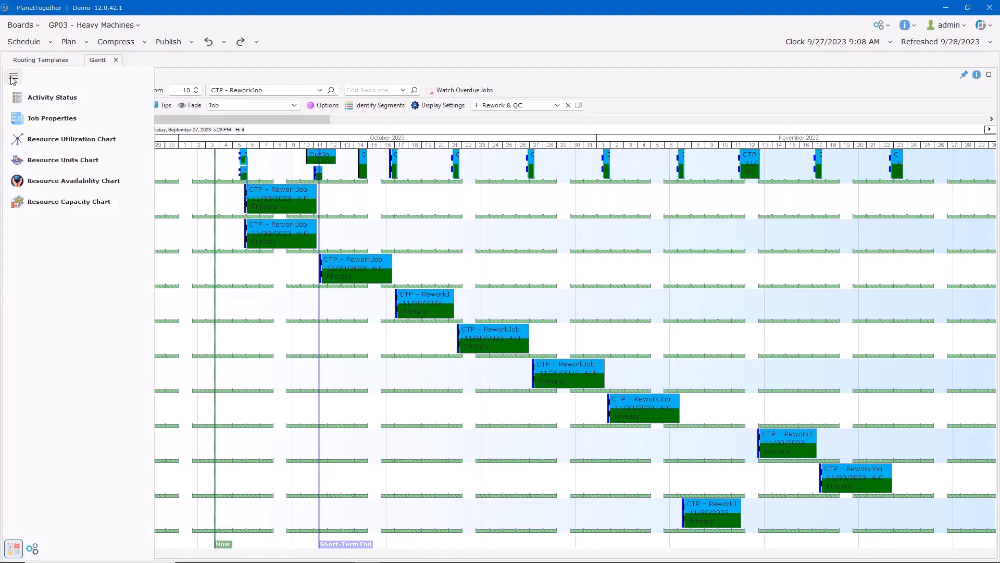
pyautogui.click(44, 98)
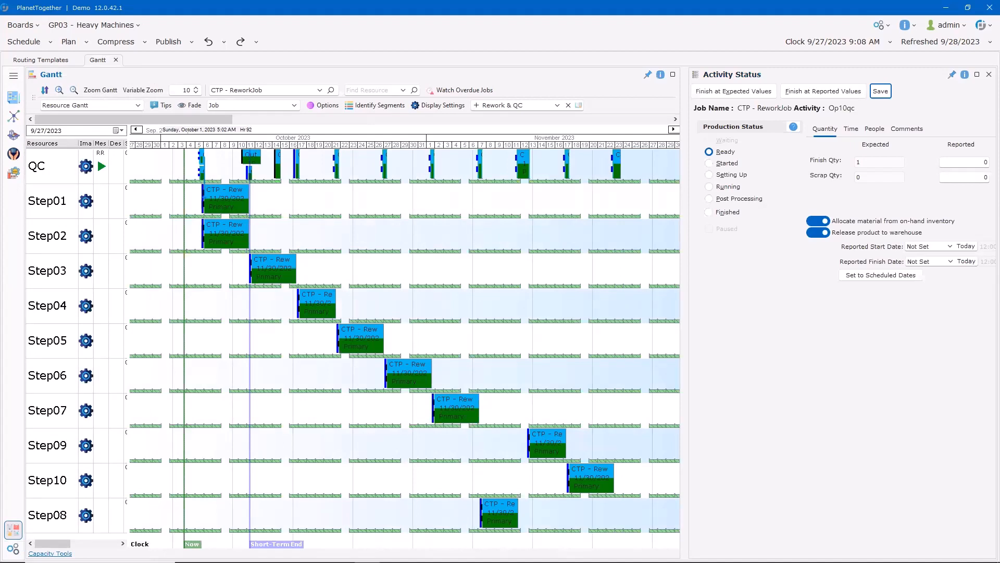
pyautogui.click(745, 96)
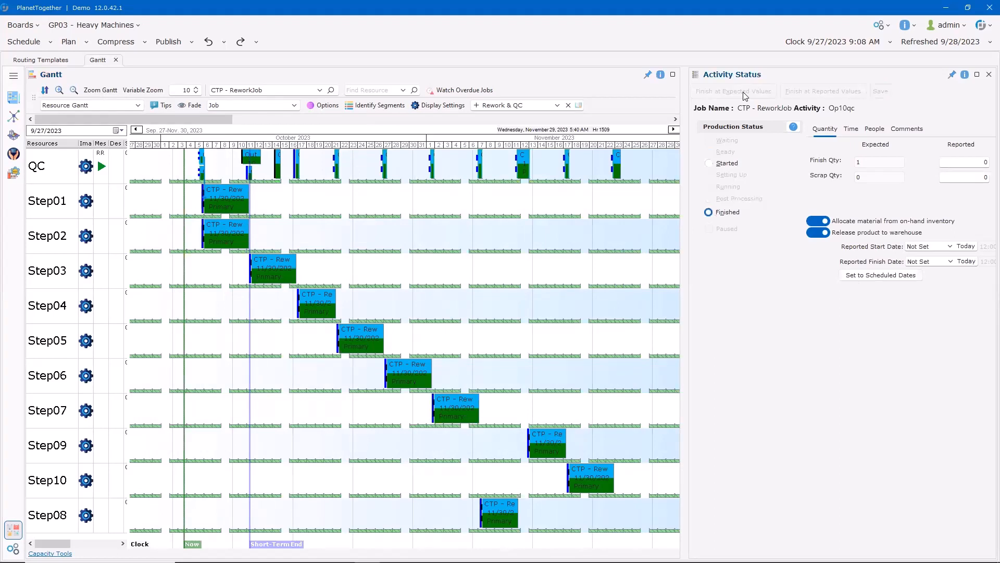
# Finish the CTP - ReworkJob activities from Op20qc and Op10 through Op40qc at expected values
pyautogui.click(201, 157)
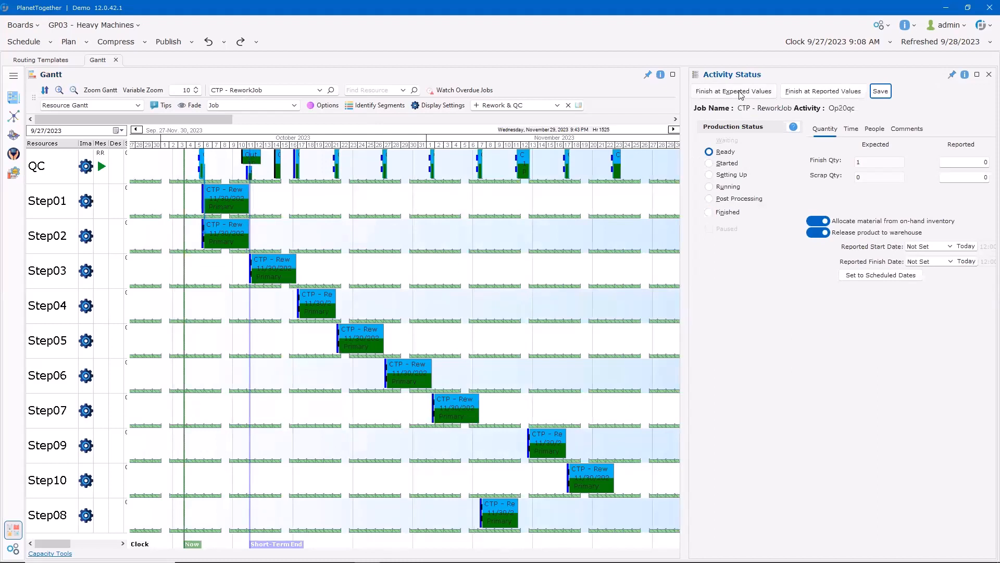
pyautogui.click(739, 95)
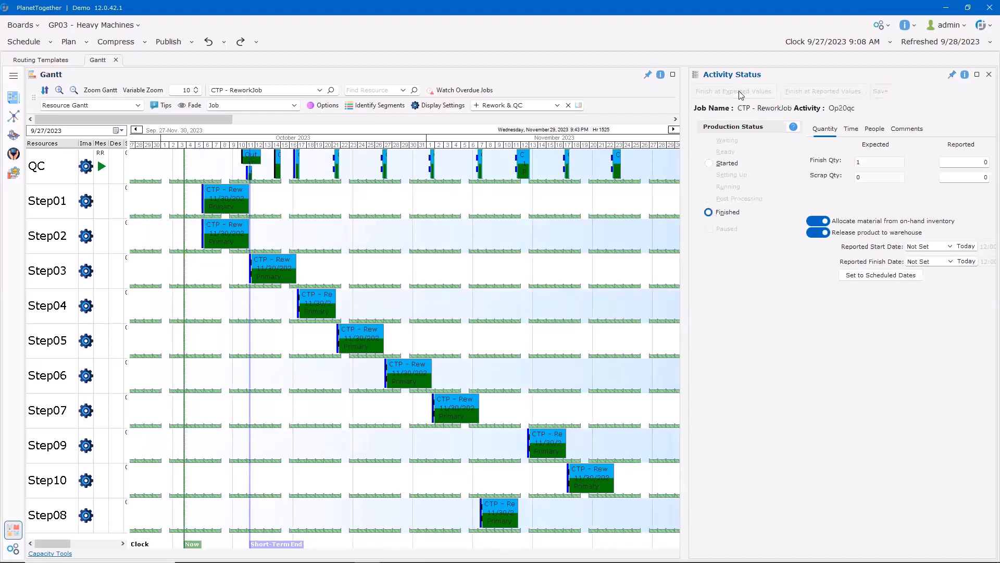
pyautogui.click(209, 196)
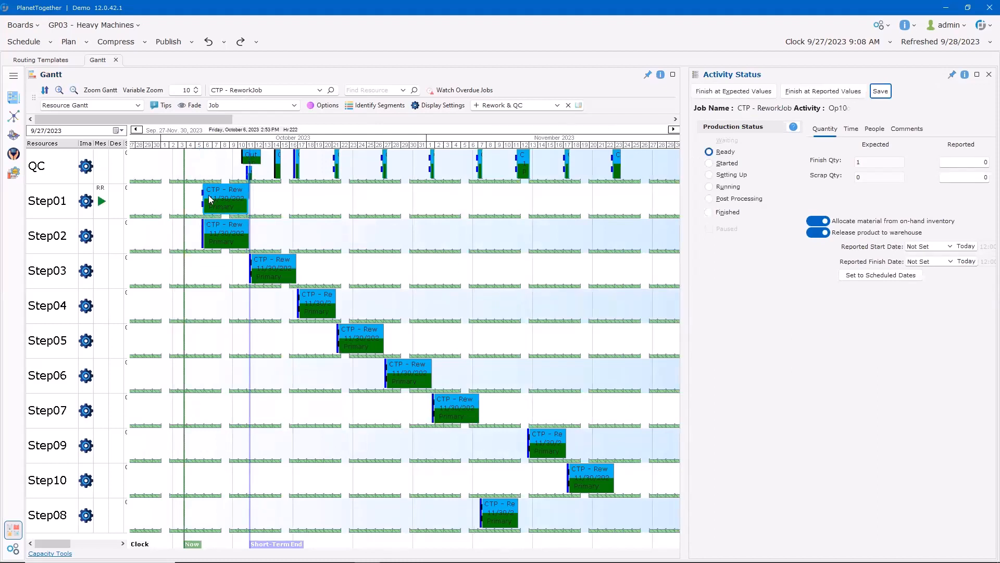
pyautogui.click(718, 93)
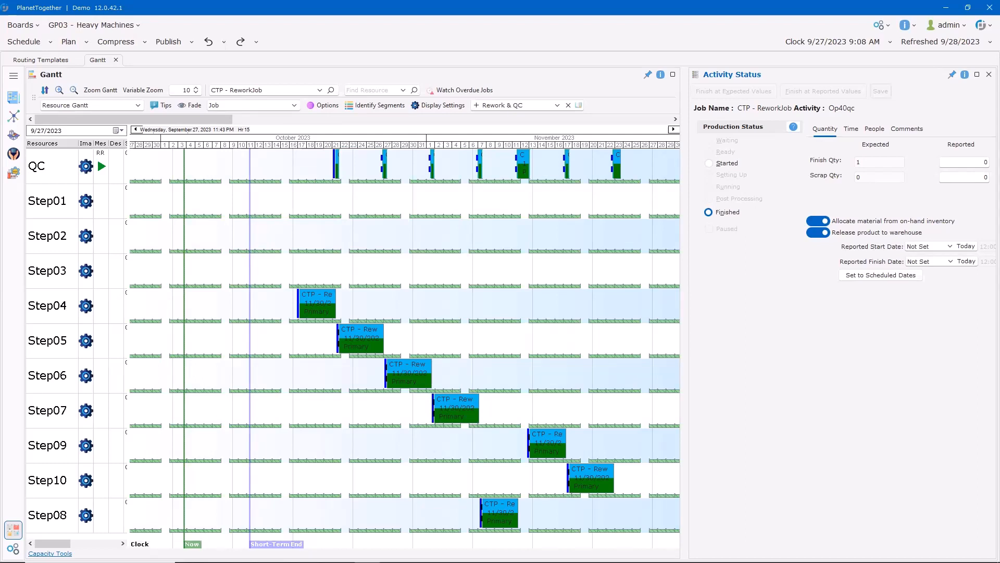
# Reoptimize the schedule so the remaining CTP - ReworkJob operations are replanned from Op40 onward
pyautogui.click(23, 42)
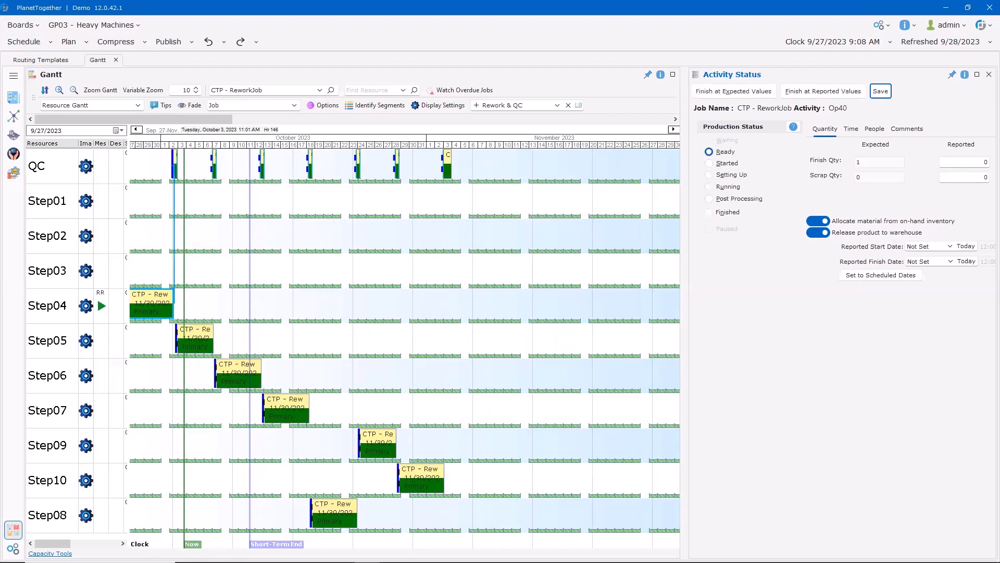